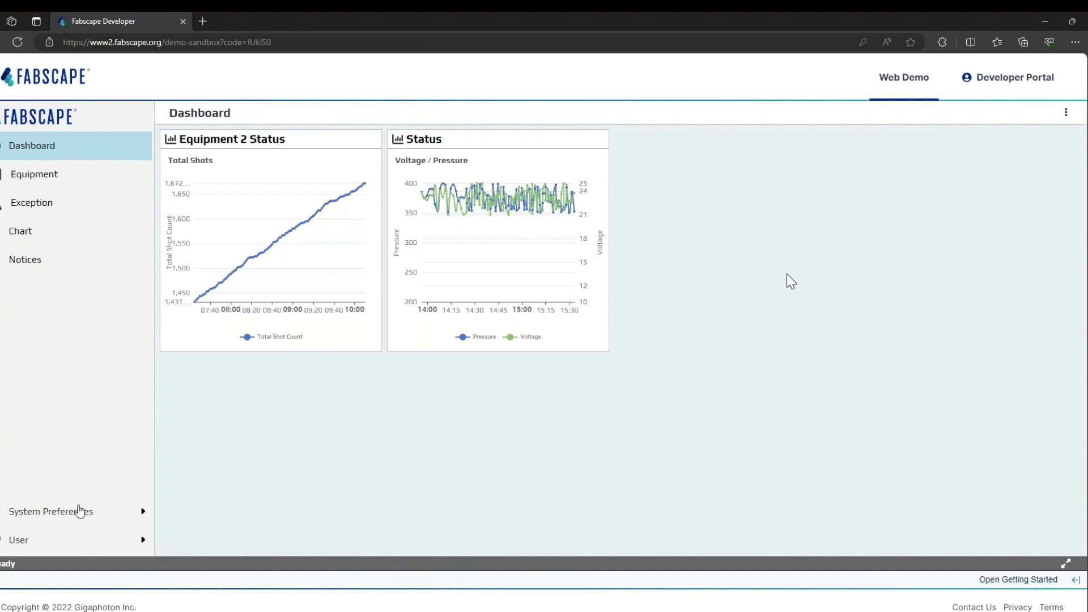
Open the summary of Equipment 2 and check its name, IP address, serial number and type
{"action": "left_click", "coordinate": [4, 124]}
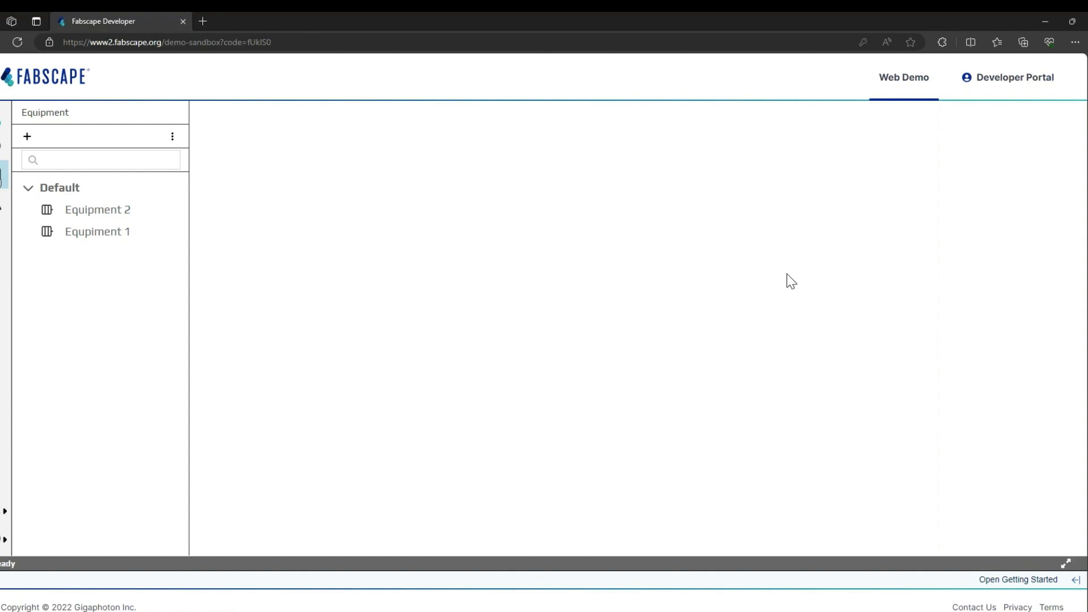
{"action": "left_click", "coordinate": [110, 212]}
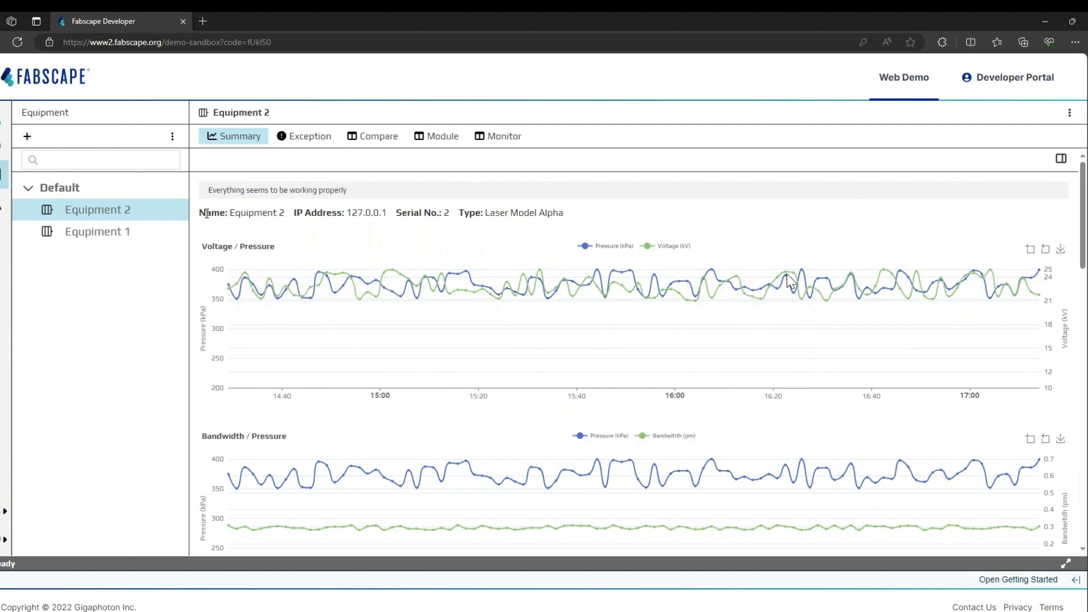
{"action": "left_click_drag", "start_coordinate": [200, 213], "coordinate": [362, 187]}
{"action": "left_click_drag", "start_coordinate": [294, 212], "coordinate": [356, 217]}
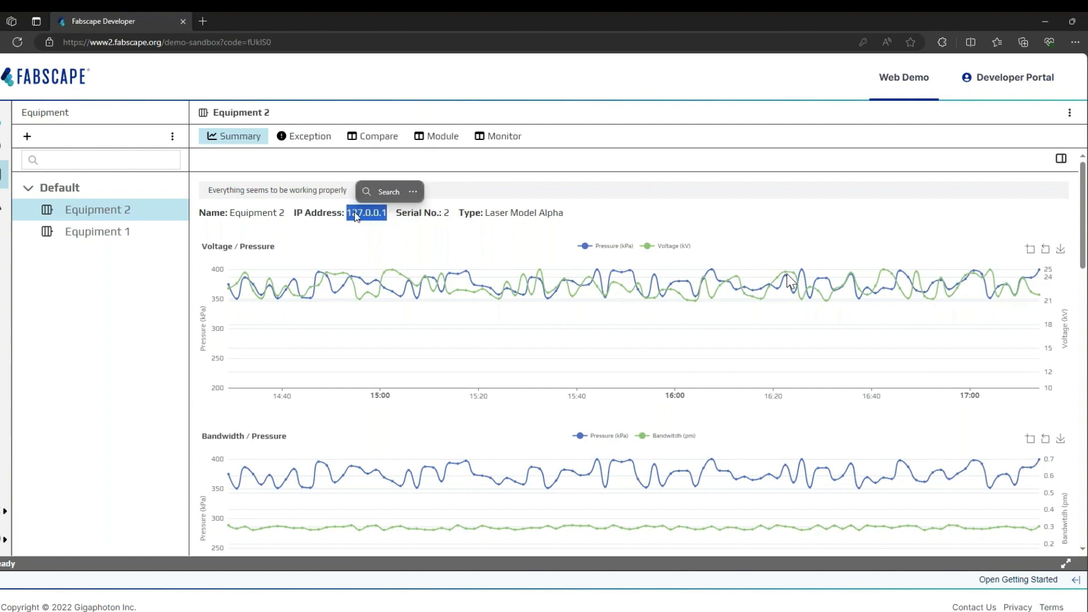
{"action": "left_click", "coordinate": [356, 217]}
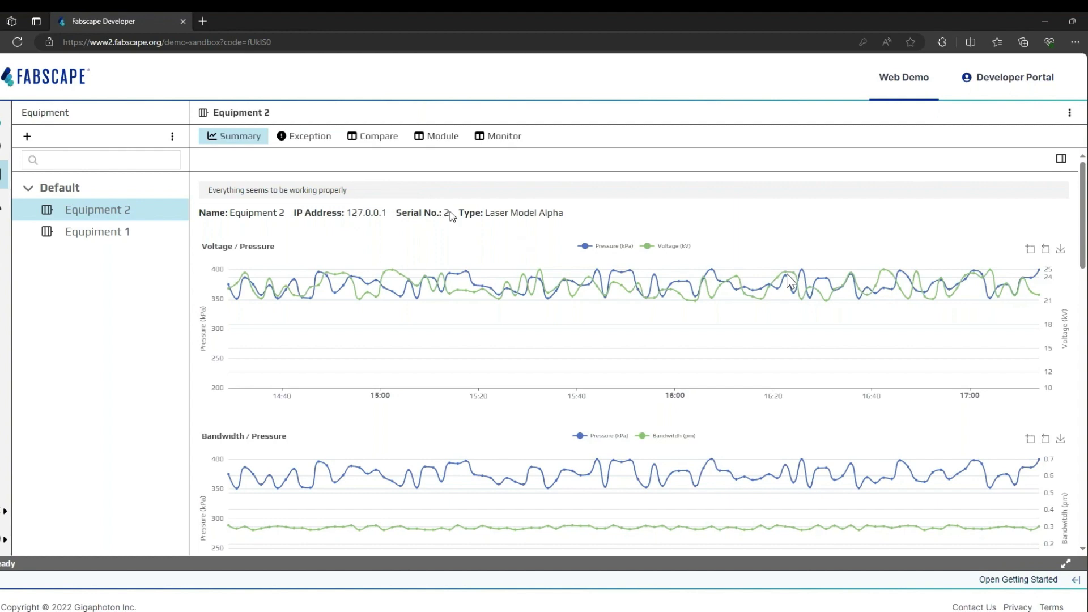
{"action": "left_click_drag", "start_coordinate": [450, 212], "coordinate": [566, 213]}
{"action": "left_click", "coordinate": [414, 212]}
{"action": "left_click", "coordinate": [566, 213]}
{"action": "mouse_move", "coordinate": [621, 290]}
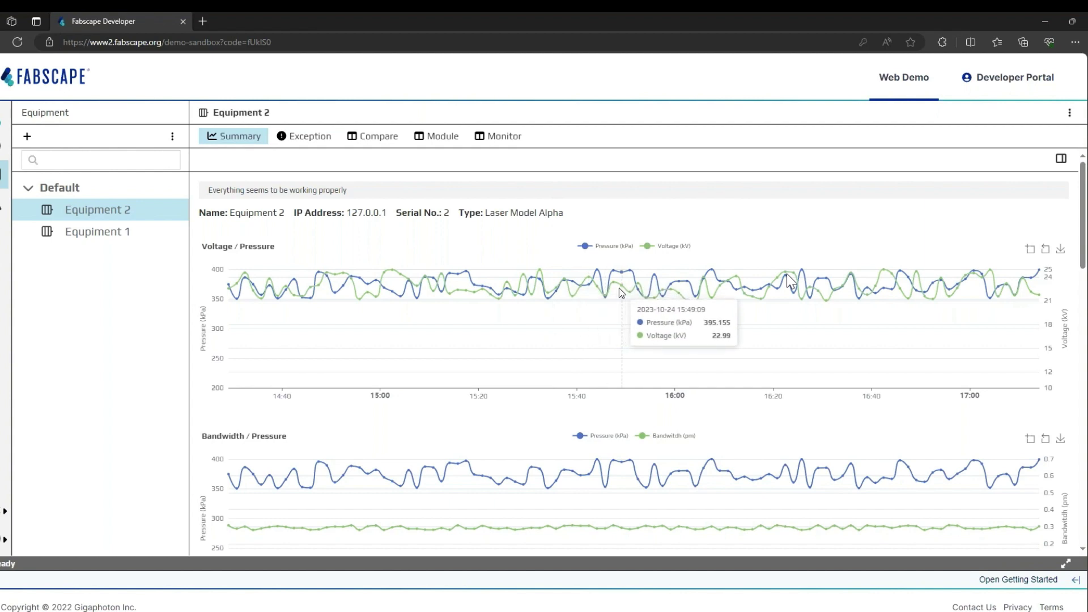
Examine Equipment 2's summary charts, from Voltage / Pressure through total and daily shots to daily power, gas and water usage
{"action": "scroll", "coordinate": [619, 288], "scroll_direction": "down", "scroll_amount": 5}
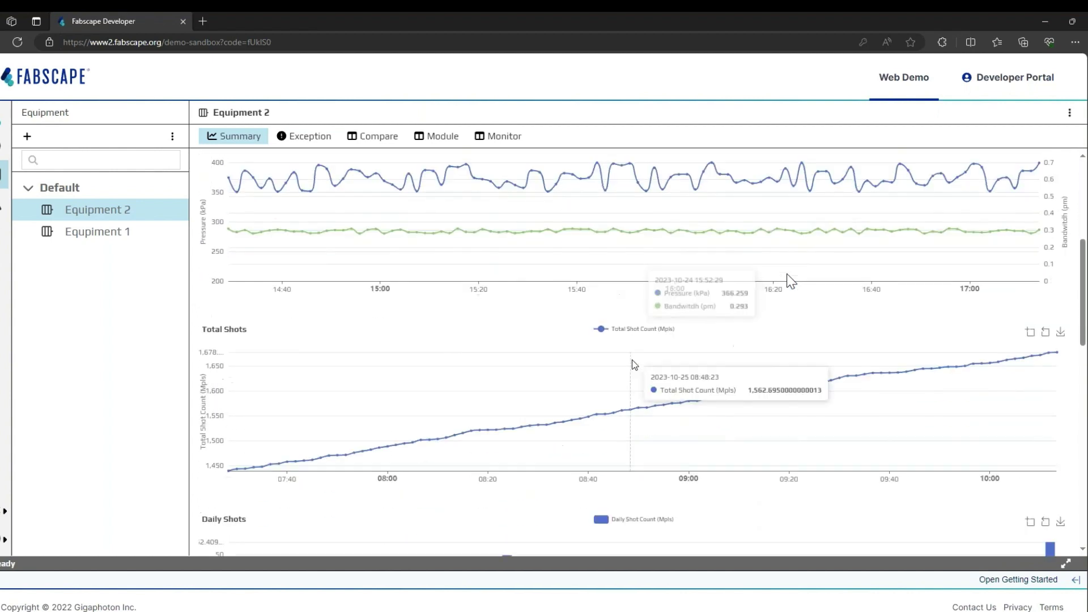
{"action": "scroll", "coordinate": [633, 364], "scroll_direction": "down", "scroll_amount": 3}
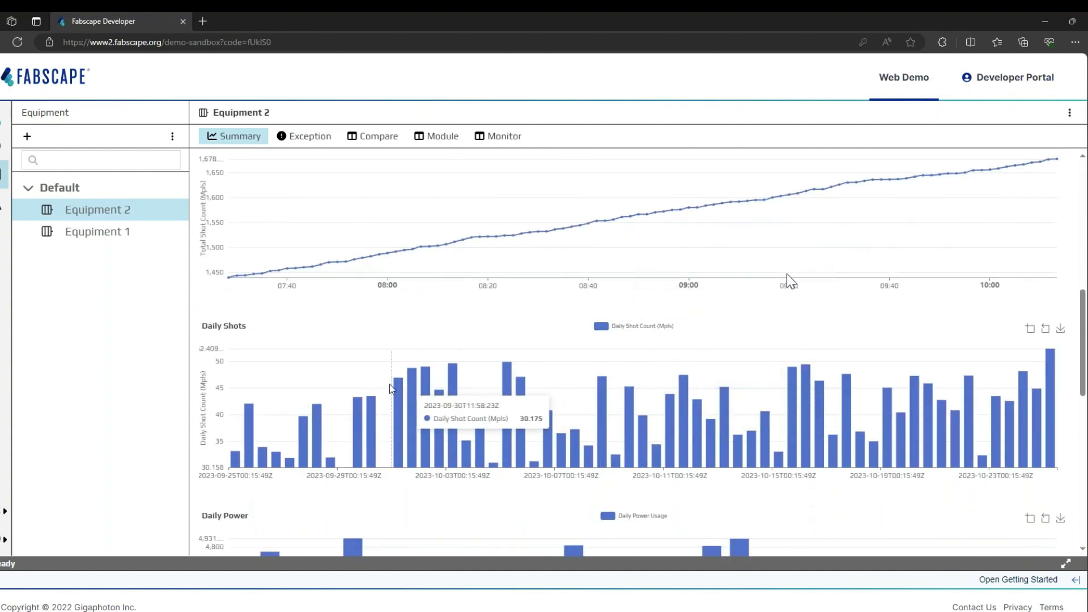
{"action": "scroll", "coordinate": [391, 388], "scroll_direction": "down", "scroll_amount": 6}
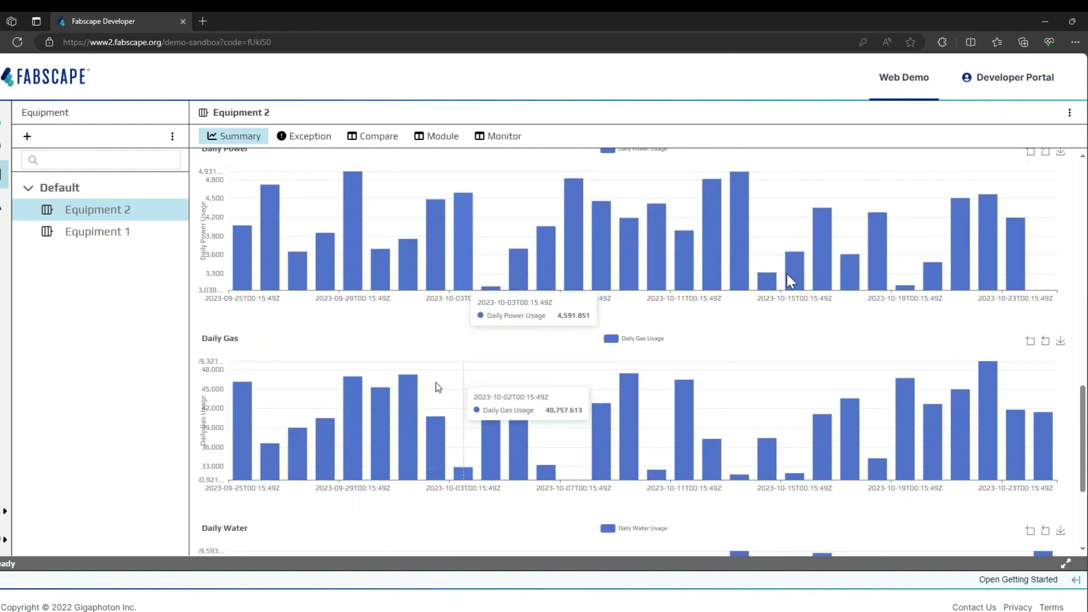
{"action": "scroll", "coordinate": [780, 408], "scroll_direction": "down", "scroll_amount": 3}
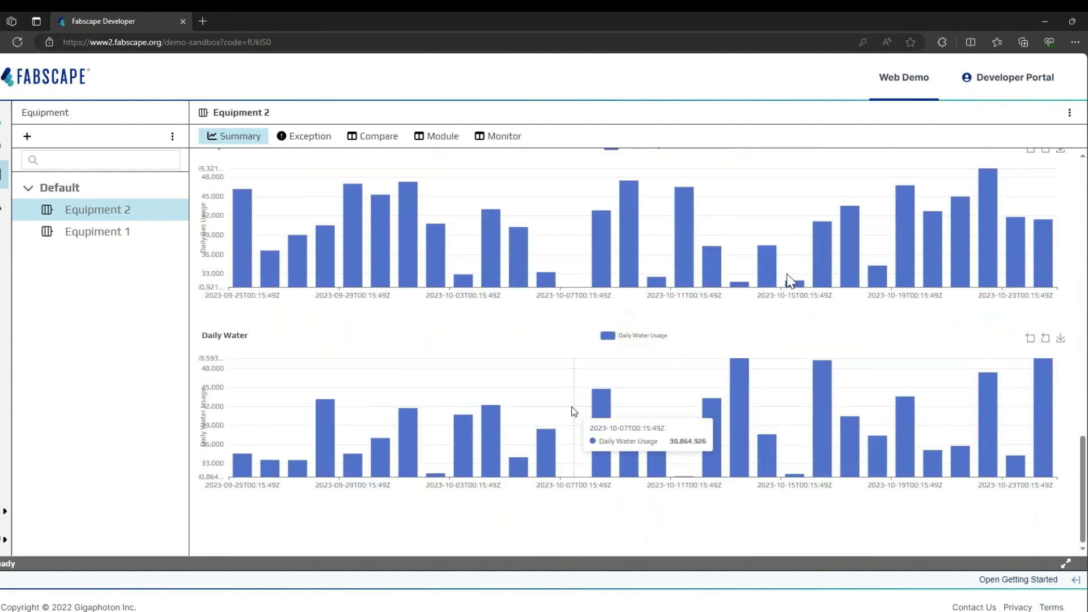
{"action": "scroll", "coordinate": [573, 411], "scroll_direction": "up", "scroll_amount": 5}
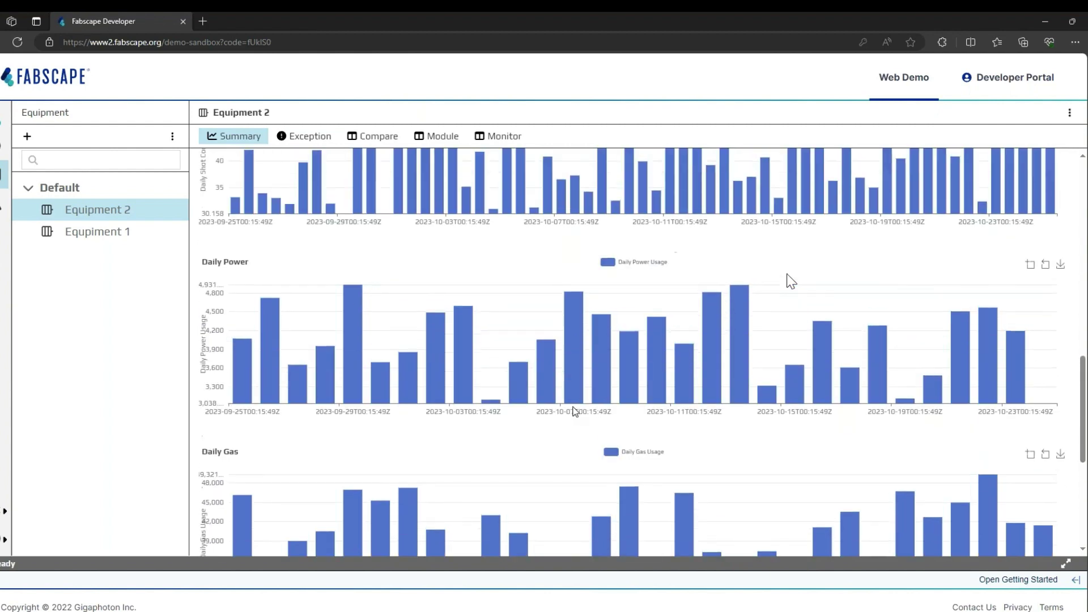
{"action": "scroll", "coordinate": [618, 411], "scroll_direction": "up", "scroll_amount": 10}
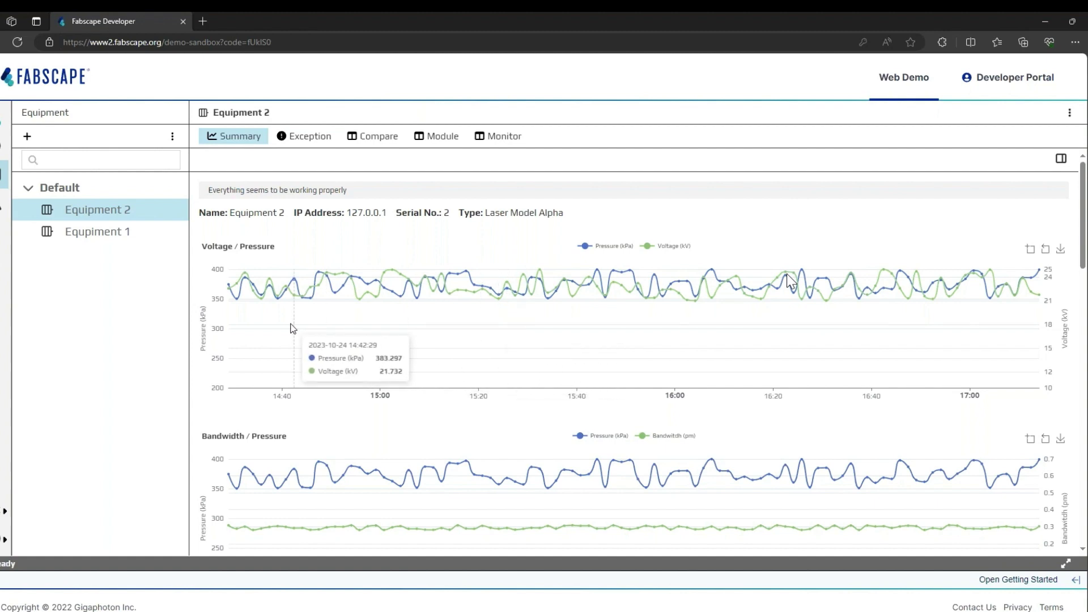
{"action": "scroll", "coordinate": [408, 327], "scroll_direction": "down", "scroll_amount": 2}
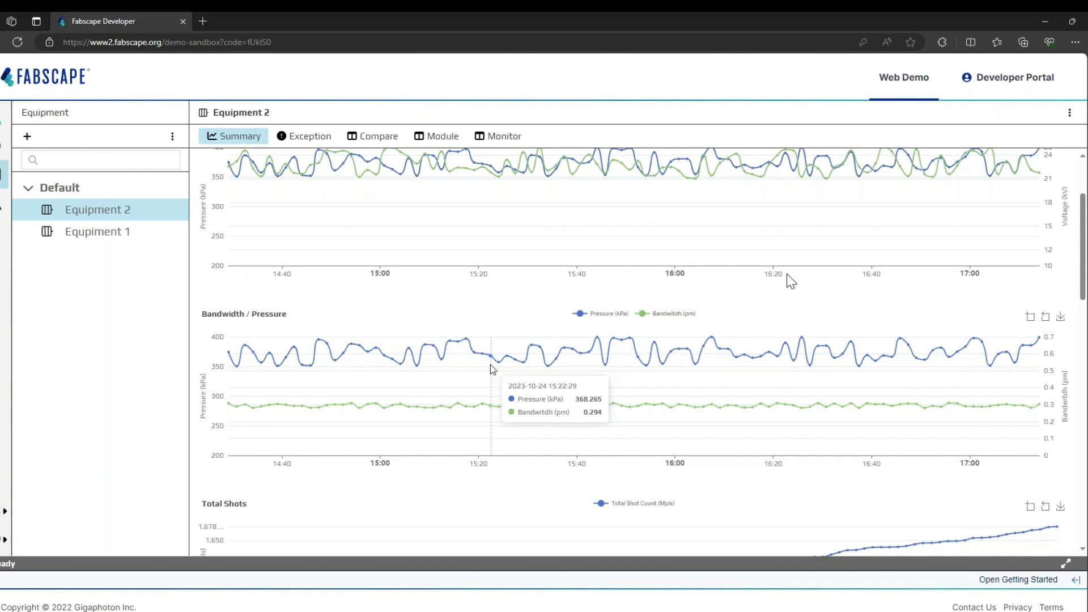
{"action": "scroll", "coordinate": [491, 365], "scroll_direction": "down", "scroll_amount": 3}
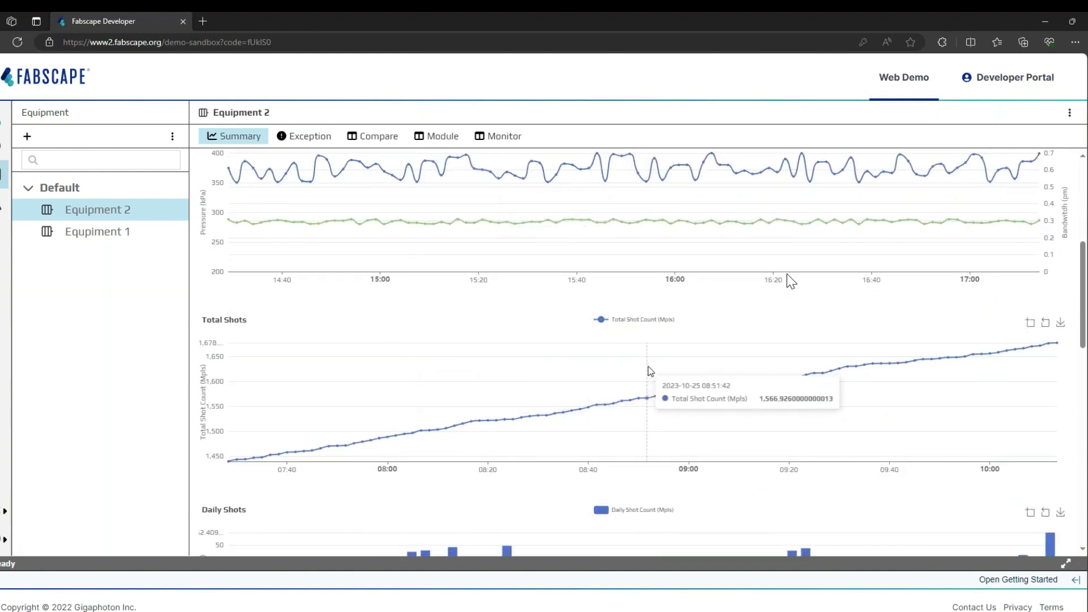
{"action": "scroll", "coordinate": [696, 372], "scroll_direction": "up", "scroll_amount": 5}
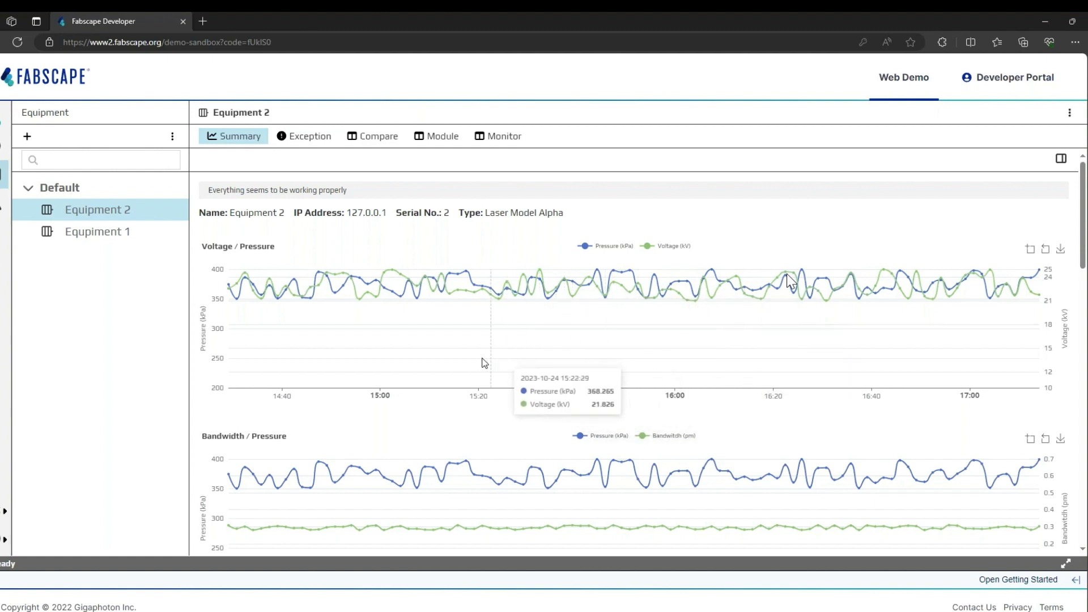
Reorder the summary charts with Daily Gas first and Daily Shots after Daily Power, and hide Daily Gas, Voltage / Pressure and Bandwidth / Pressure
{"action": "left_click", "coordinate": [1061, 160]}
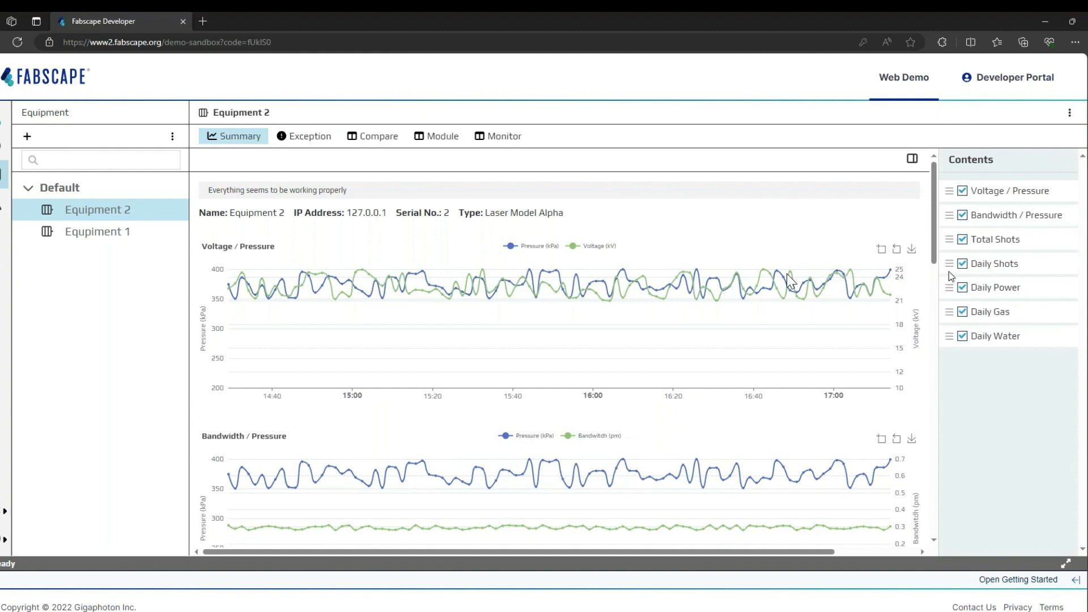
{"action": "left_click_drag", "start_coordinate": [948, 271], "coordinate": [957, 207]}
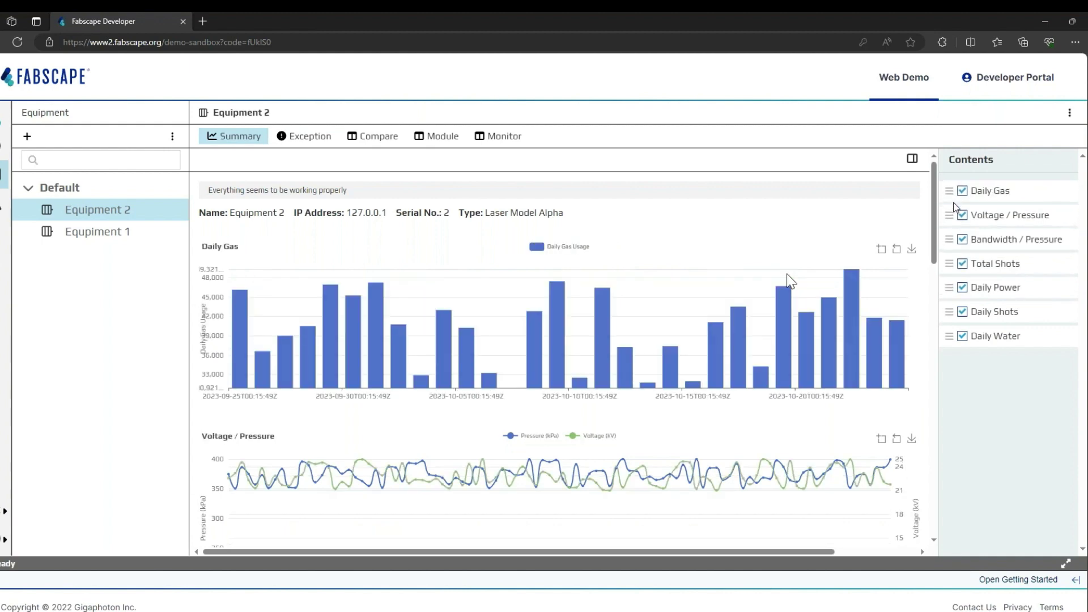
{"action": "left_click", "coordinate": [962, 191]}
{"action": "left_click", "coordinate": [962, 215]}
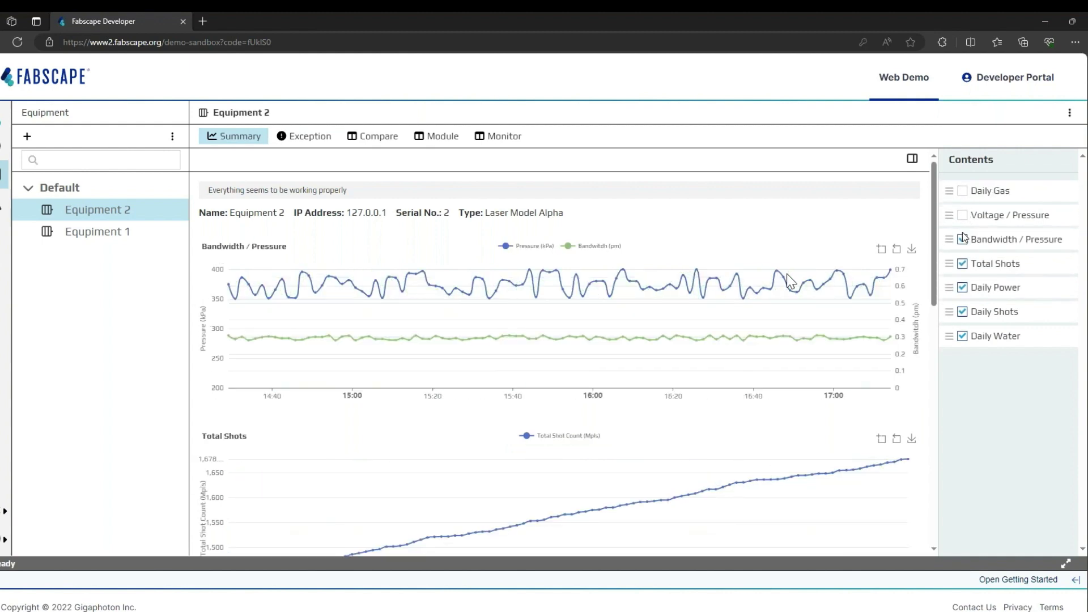
{"action": "left_click", "coordinate": [962, 239]}
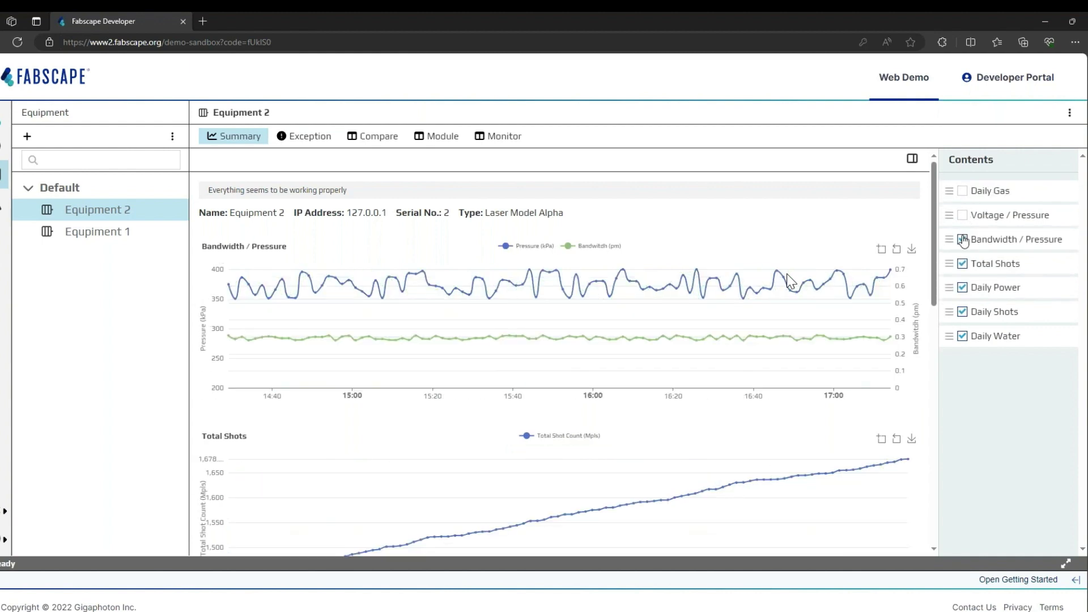
{"action": "left_click", "coordinate": [911, 159]}
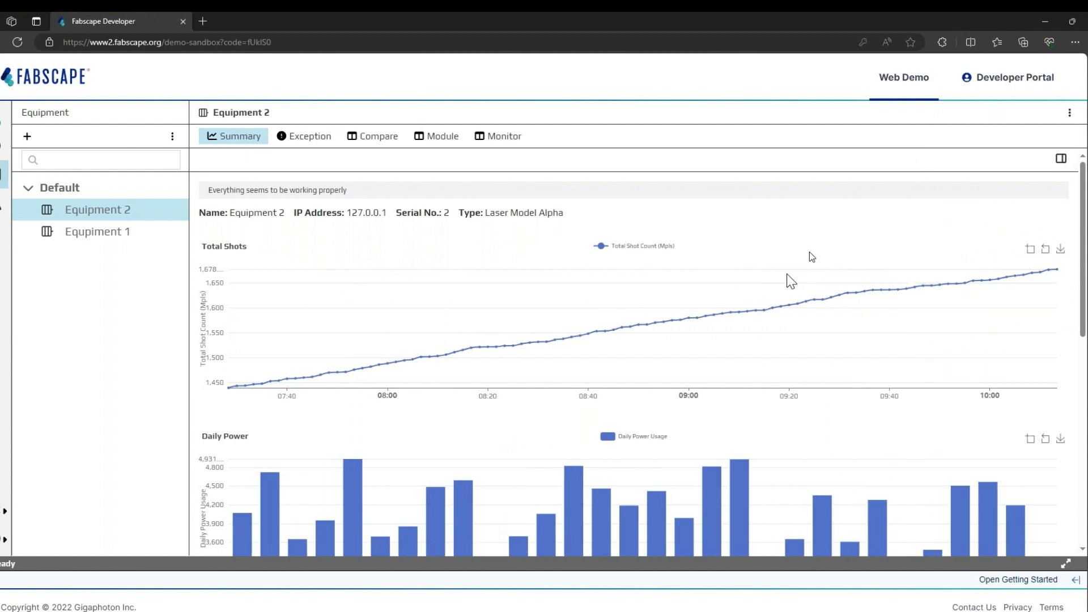
Open Equipment 2's exception list and review the severity, date and description of its logged events
{"action": "left_click", "coordinate": [303, 146]}
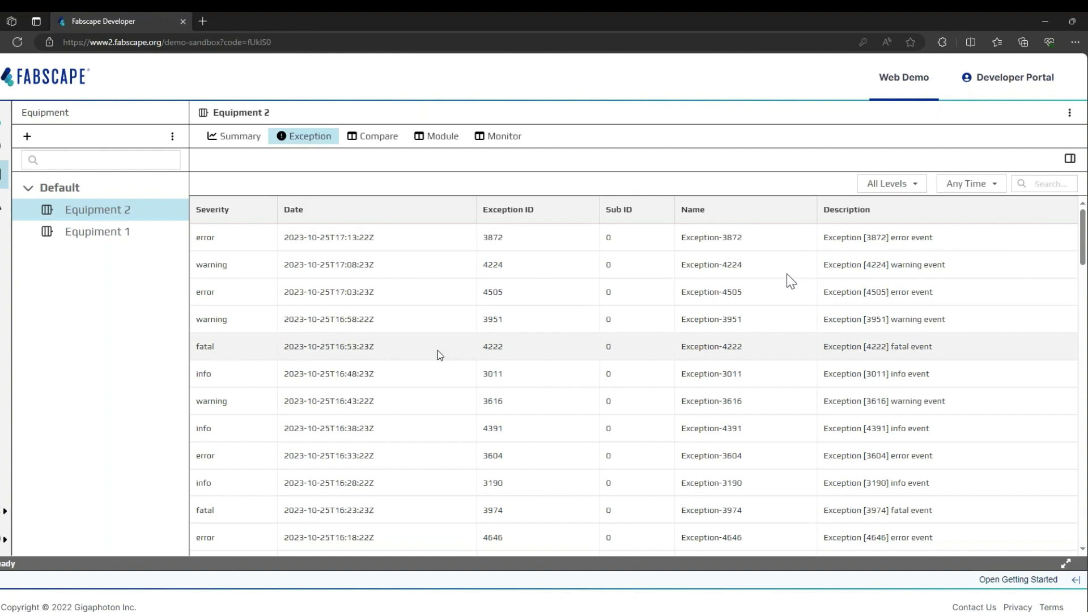
{"action": "scroll", "coordinate": [458, 303], "scroll_direction": "down", "scroll_amount": 4}
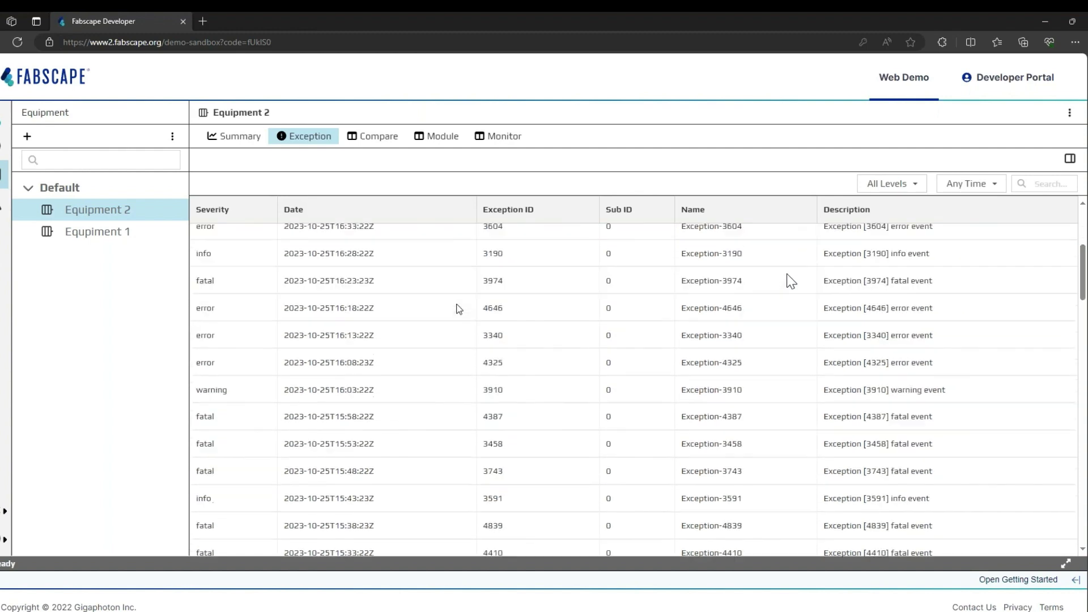
{"action": "scroll", "coordinate": [458, 306], "scroll_direction": "down", "scroll_amount": 5}
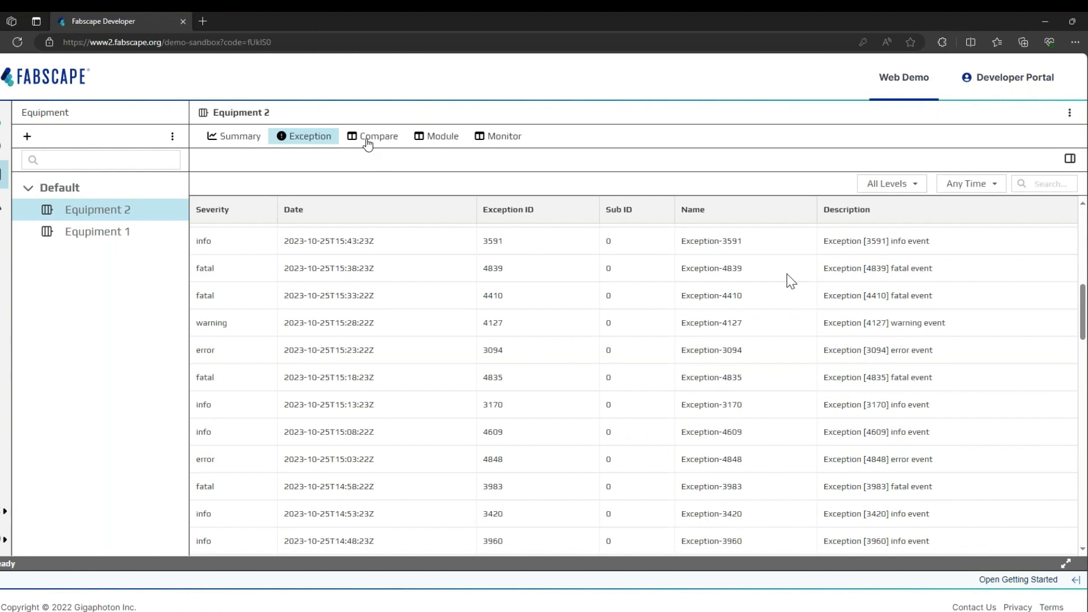
Open Equipment 2's parameter comparison and examine the listed parameters from bandwidth to shots_daily
{"action": "left_click", "coordinate": [368, 141]}
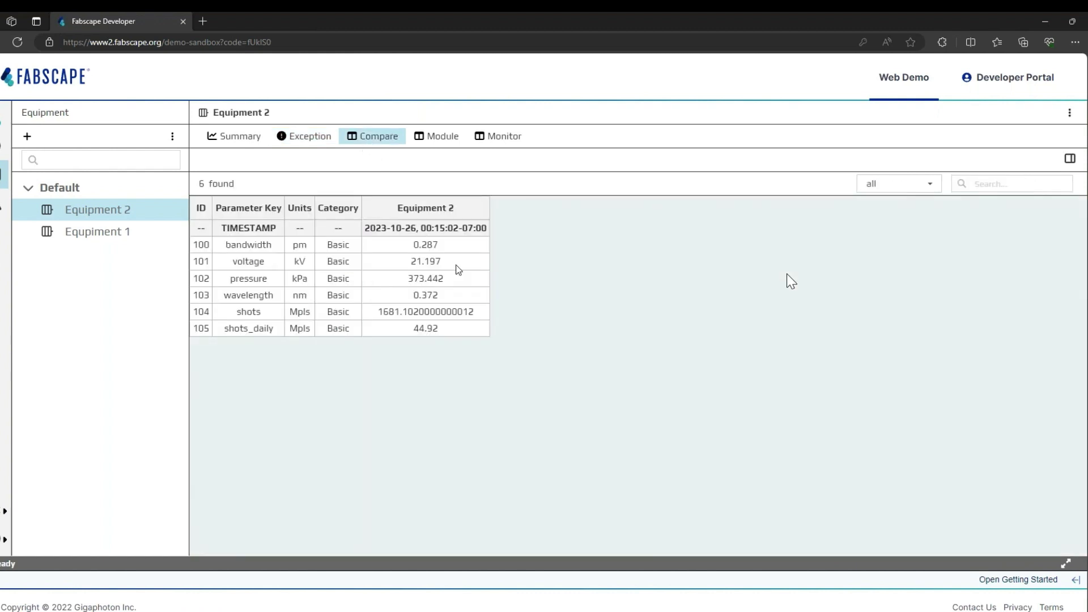
{"action": "double_click", "coordinate": [256, 246]}
{"action": "left_click", "coordinate": [256, 262]}
{"action": "double_click", "coordinate": [249, 328]}
{"action": "left_click", "coordinate": [251, 346]}
Add Equpiment 1 as the compare target for Equipment 2's parameters
{"action": "left_click", "coordinate": [1069, 160]}
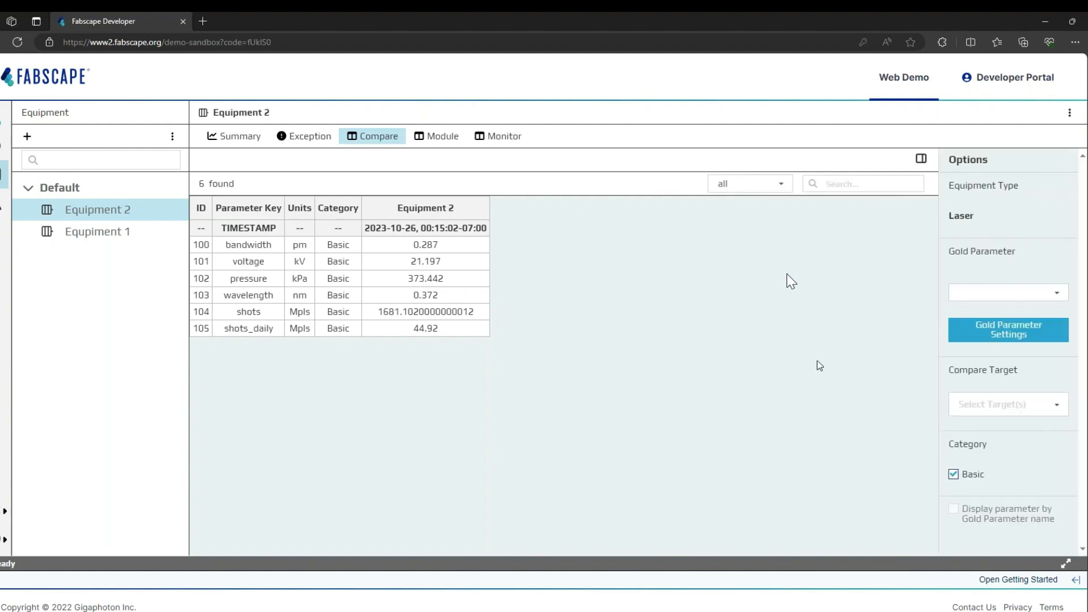
{"action": "left_click", "coordinate": [1023, 408]}
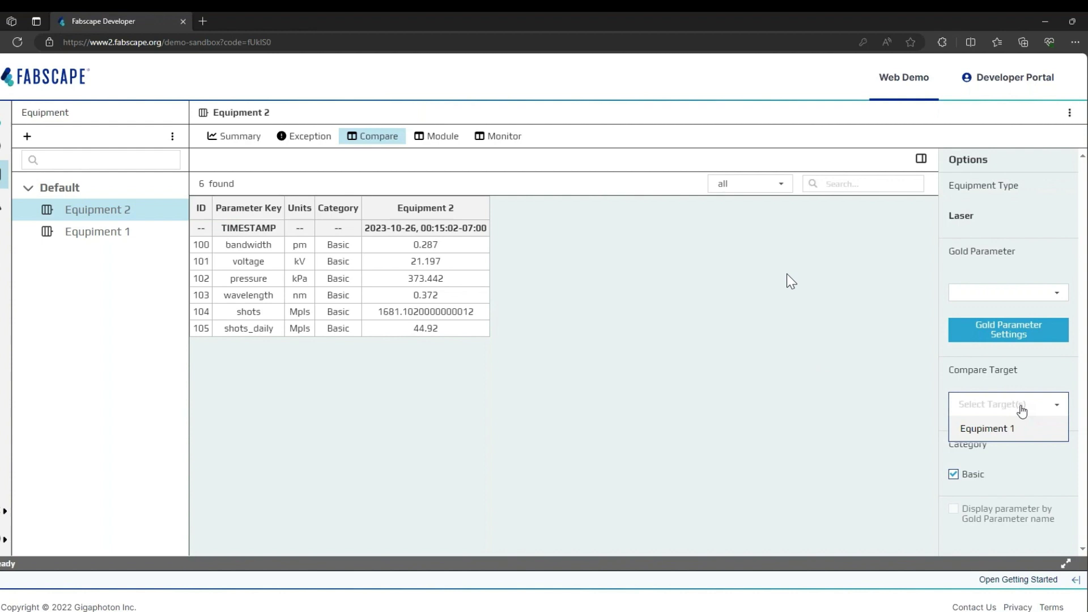
{"action": "left_click", "coordinate": [996, 432]}
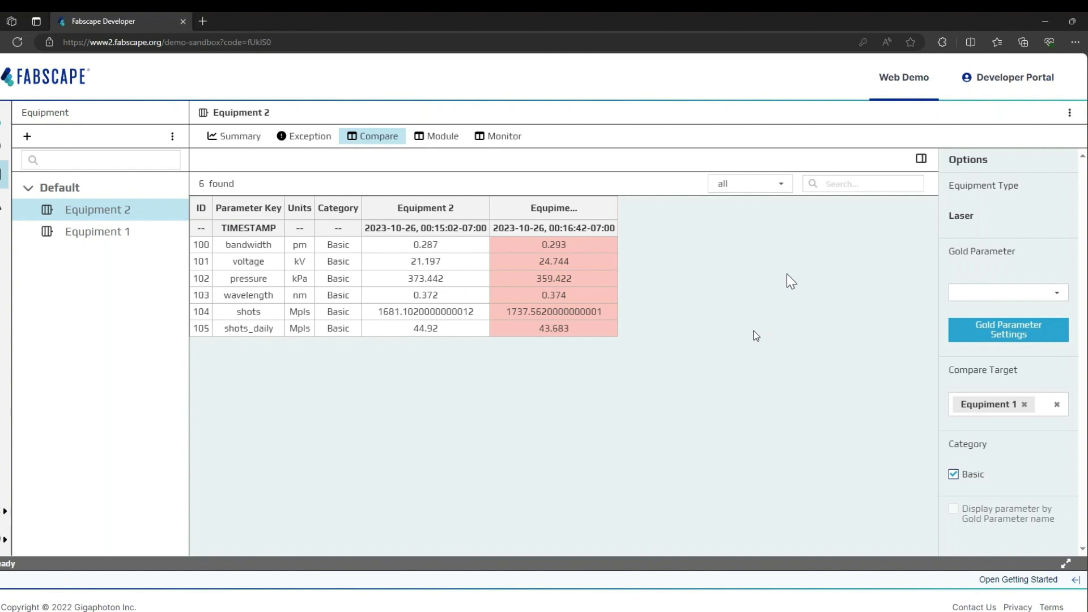
Open Equipment 2's module list and inspect the Filter module's current and projected usage
{"action": "left_click", "coordinate": [444, 147]}
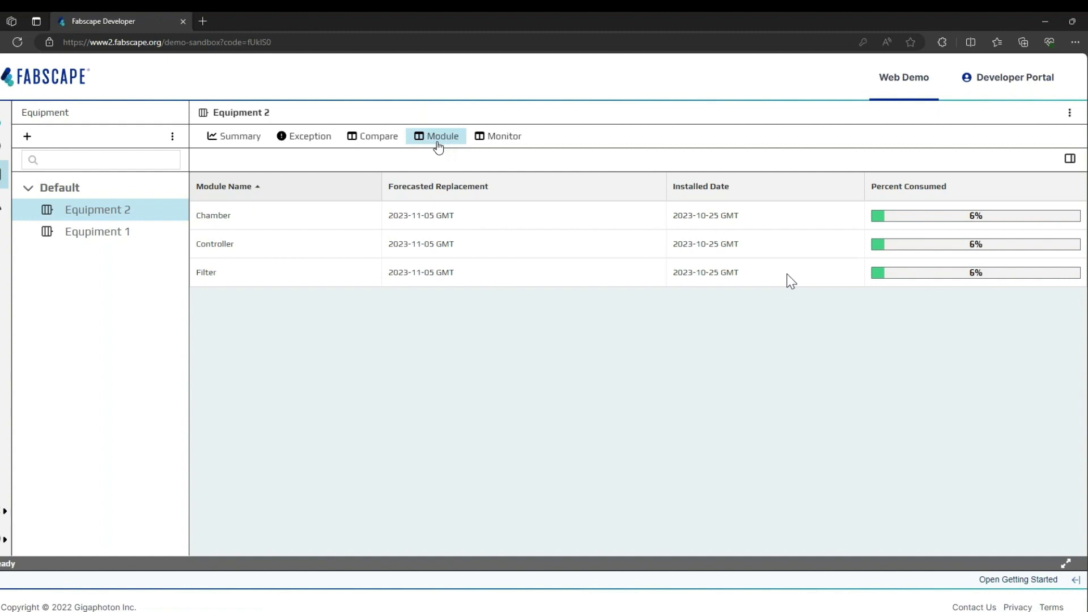
{"action": "left_click", "coordinate": [267, 283]}
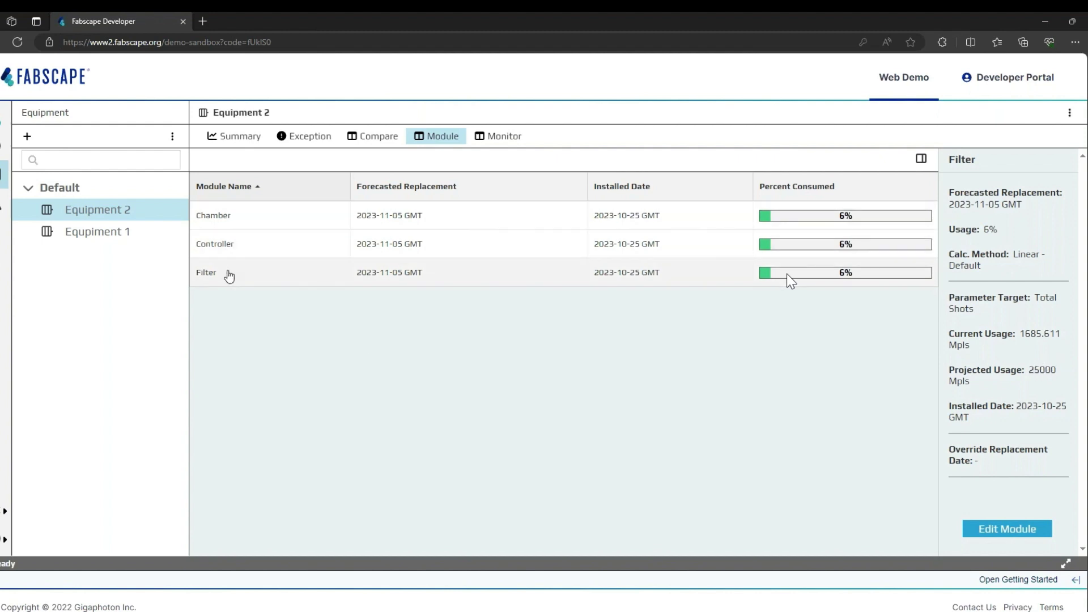
{"action": "double_click", "coordinate": [1033, 374]}
{"action": "left_click", "coordinate": [1034, 396]}
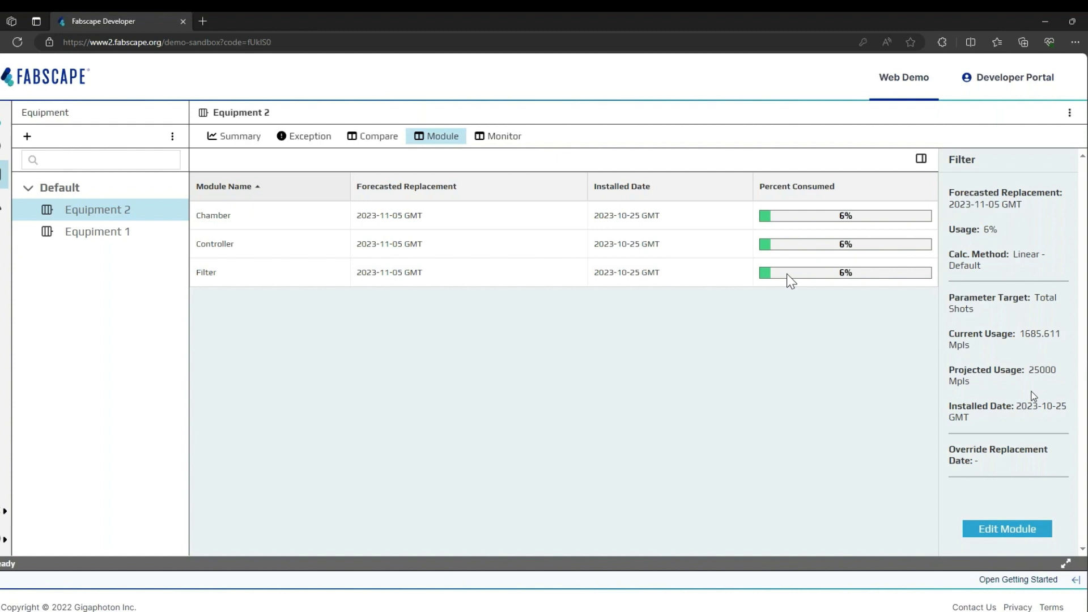
{"action": "double_click", "coordinate": [1038, 337]}
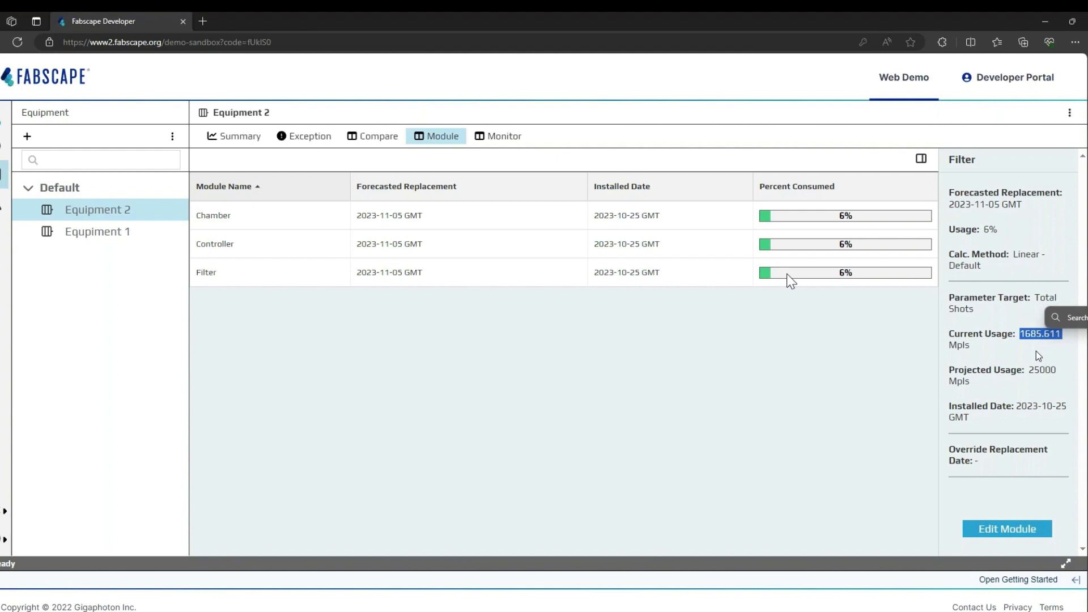
{"action": "left_click", "coordinate": [1036, 351]}
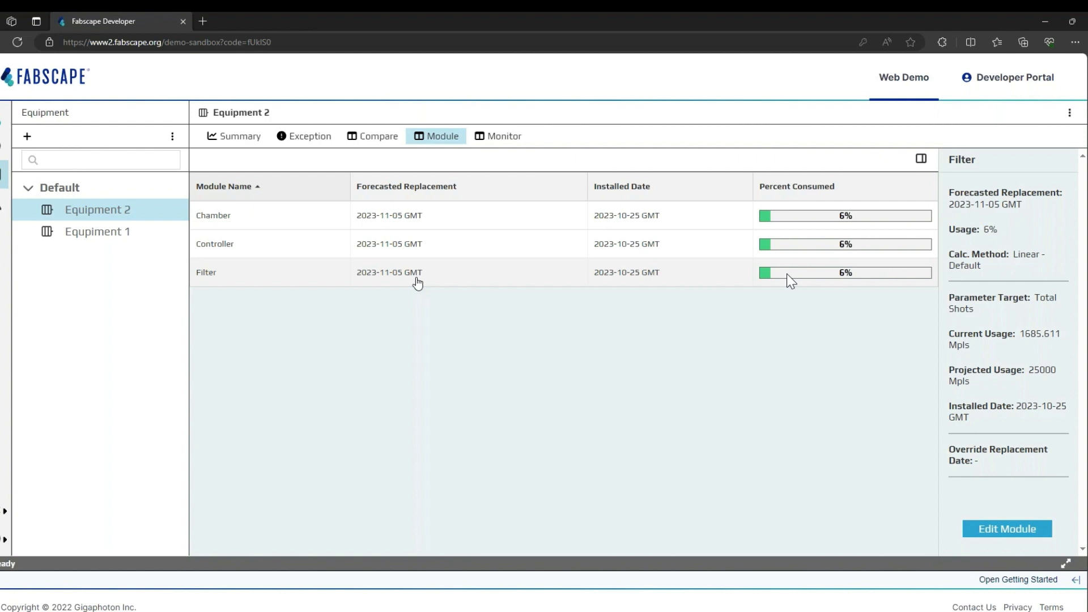
Start a new monitor for Equipment 2 with Bandwidth as its parameter target
{"action": "left_click", "coordinate": [510, 141]}
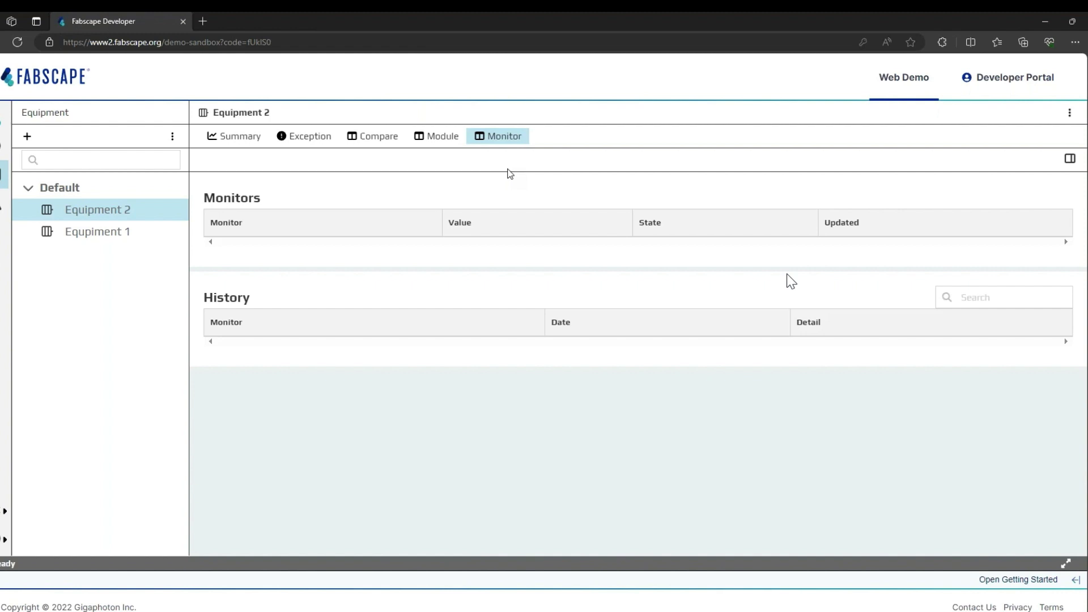
{"action": "left_click", "coordinate": [1069, 158]}
{"action": "left_click", "coordinate": [1014, 189]}
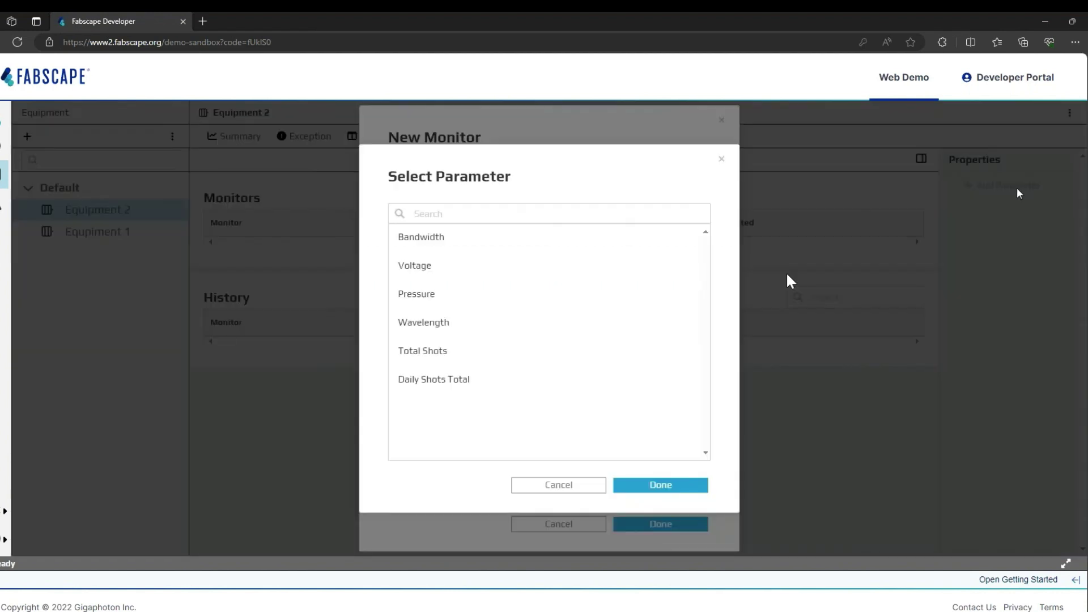
{"action": "left_click", "coordinate": [448, 241]}
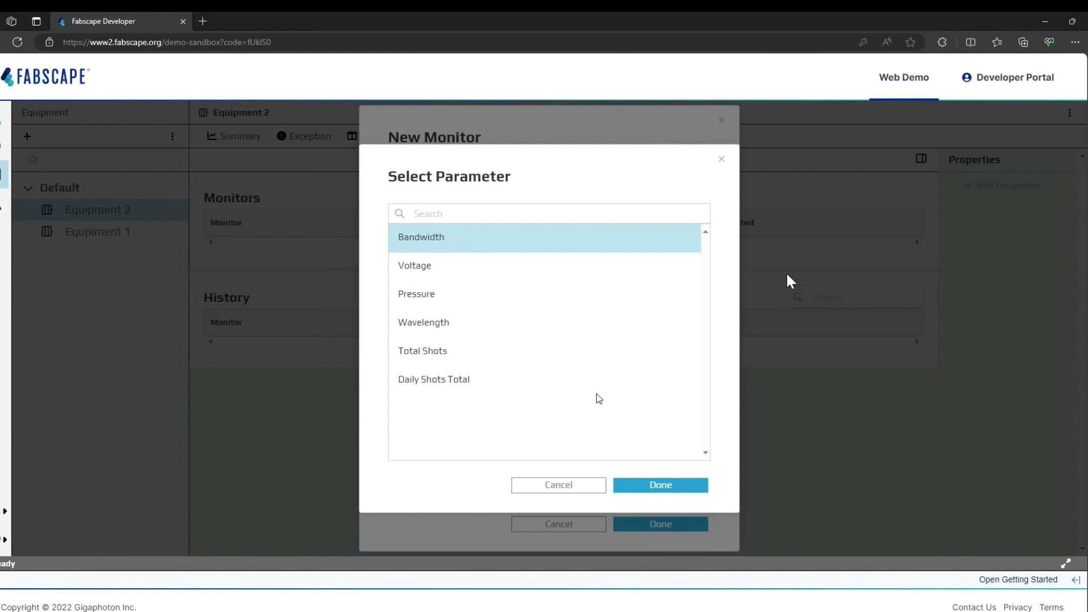
{"action": "left_click", "coordinate": [654, 482]}
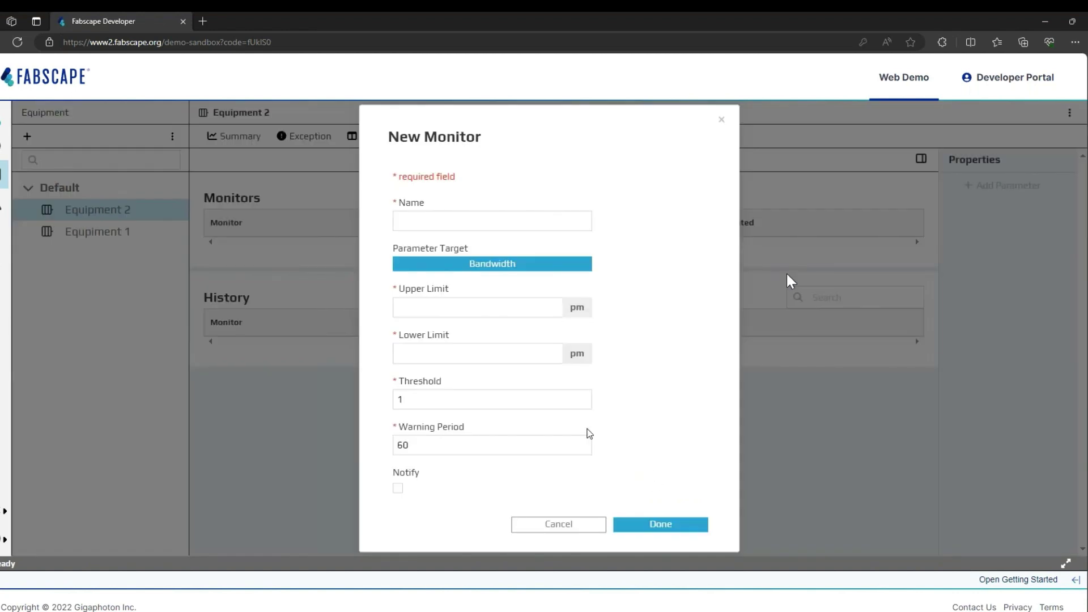
Name the new monitor BW UL and set its upper limit to 5 pm and lower limit to 0 pm
{"action": "left_click", "coordinate": [422, 219]}
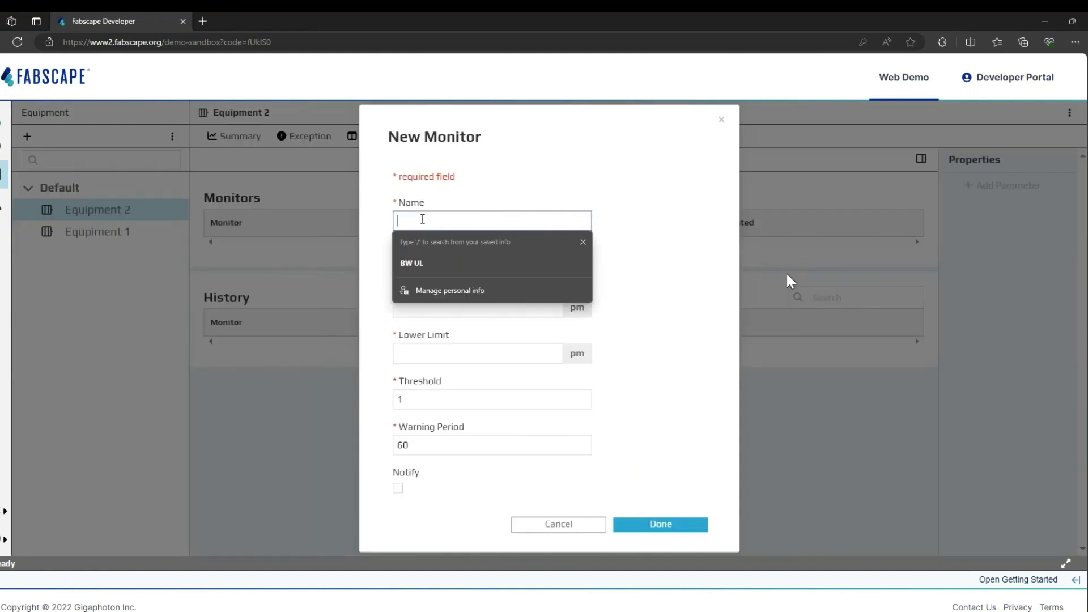
{"action": "left_click", "coordinate": [426, 266]}
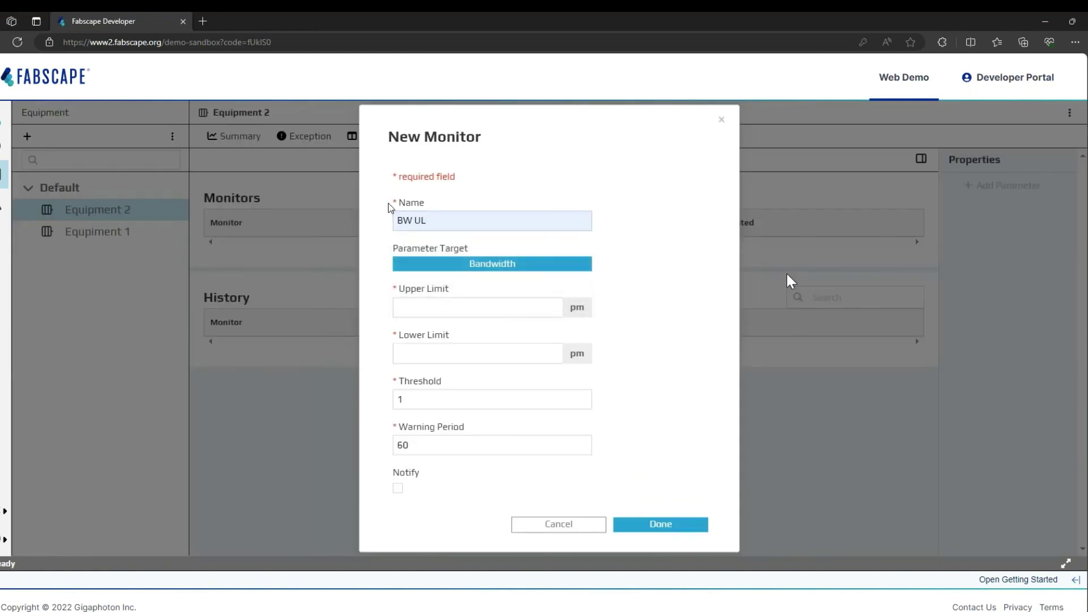
{"action": "left_click", "coordinate": [461, 302]}
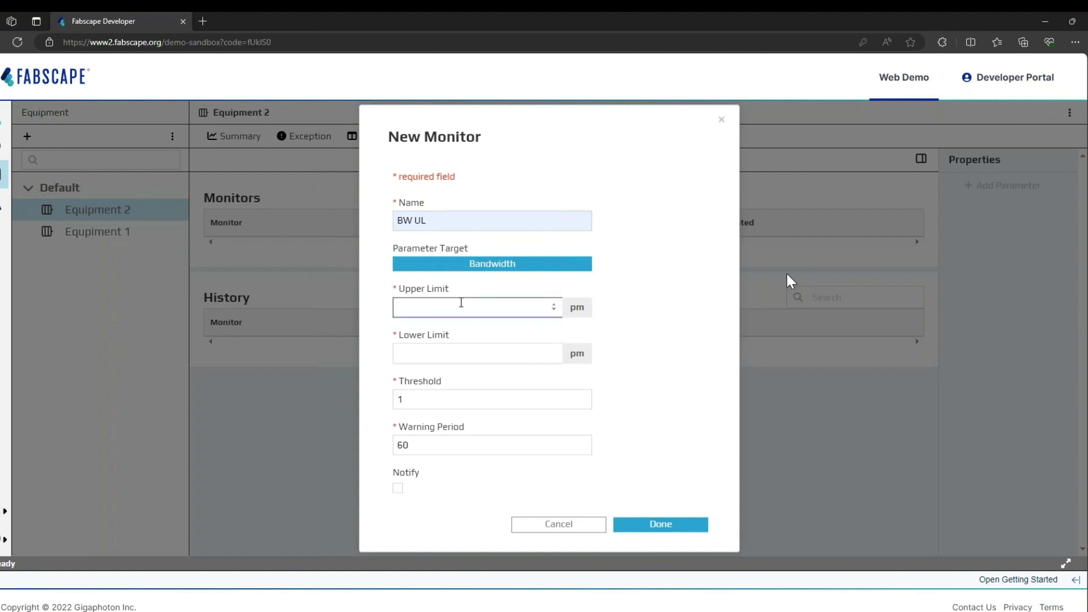
{"action": "type", "text": "5"}
{"action": "left_click", "coordinate": [455, 346]}
{"action": "type", "text": "0"}
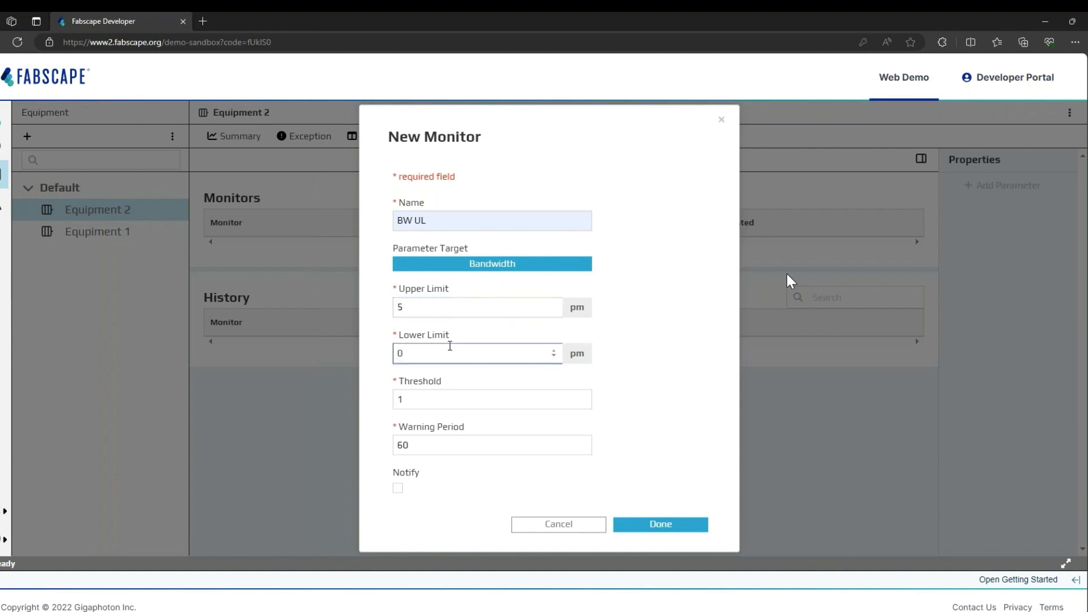
Set the monitor's threshold to 3 and its warning period to 600
{"action": "key", "text": "Tab"}
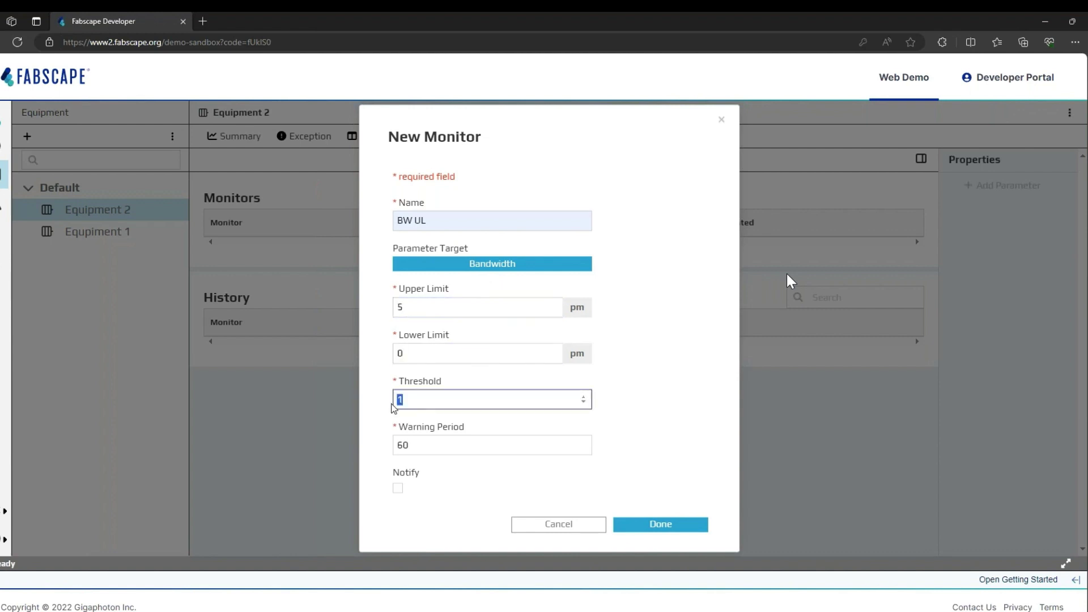
{"action": "type", "text": "3"}
{"action": "left_click", "coordinate": [421, 443]}
{"action": "type", "text": "0"}
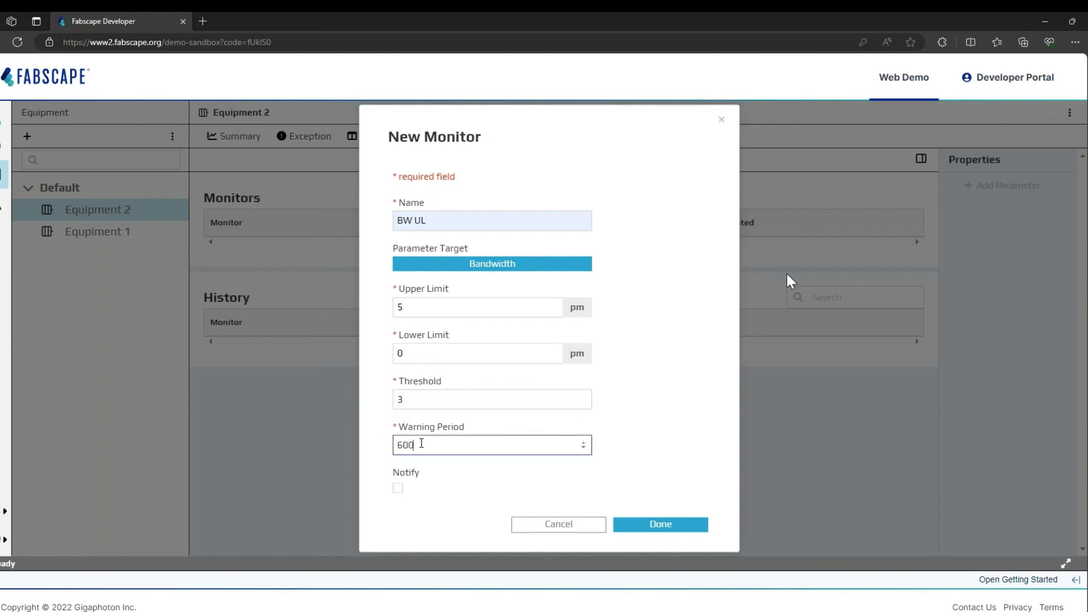
{"action": "left_click", "coordinate": [394, 422]}
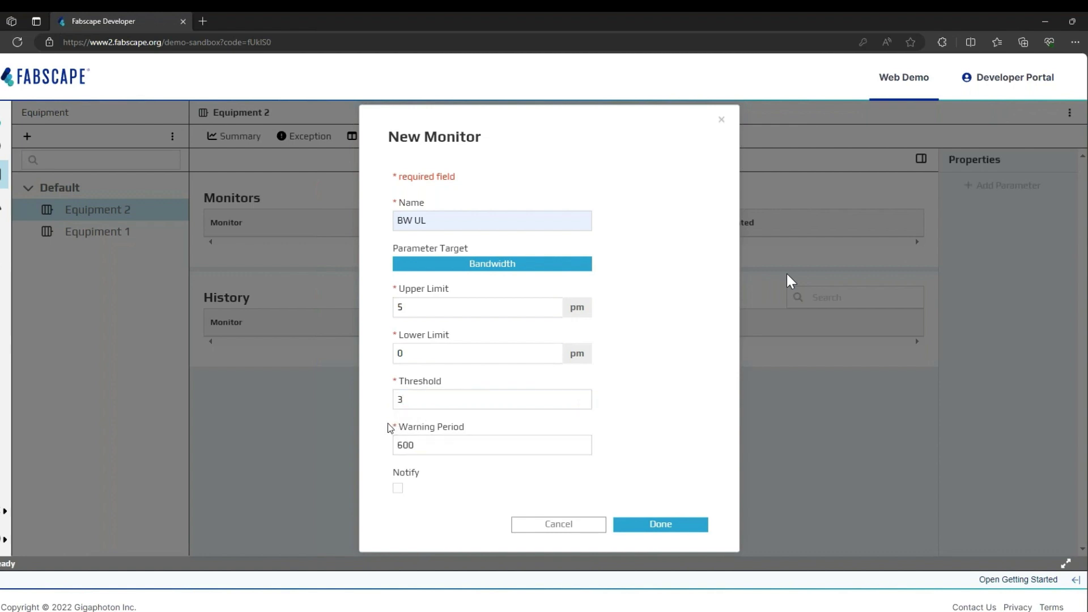